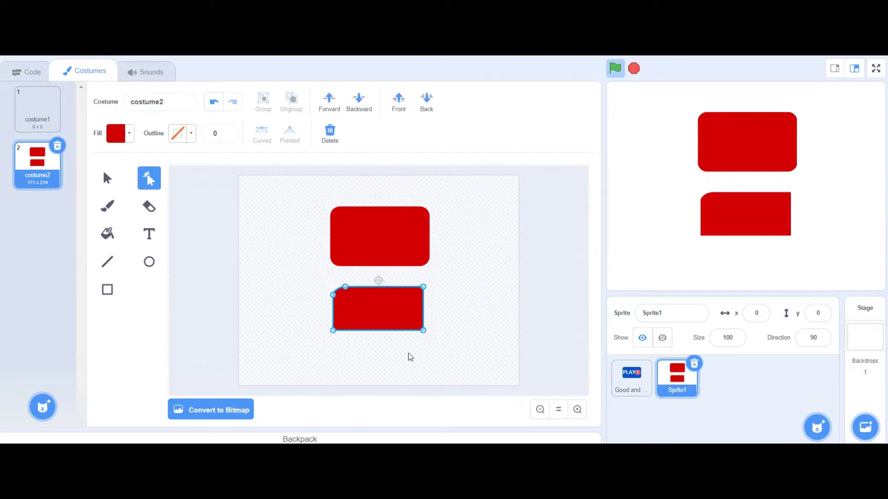
- Round both right corners of the lower red rectangle by adding edge points beside each corner and deleting the corner points
left_click(410, 287)
left_click(424, 287)
key("Delete")
left_click(423, 319)
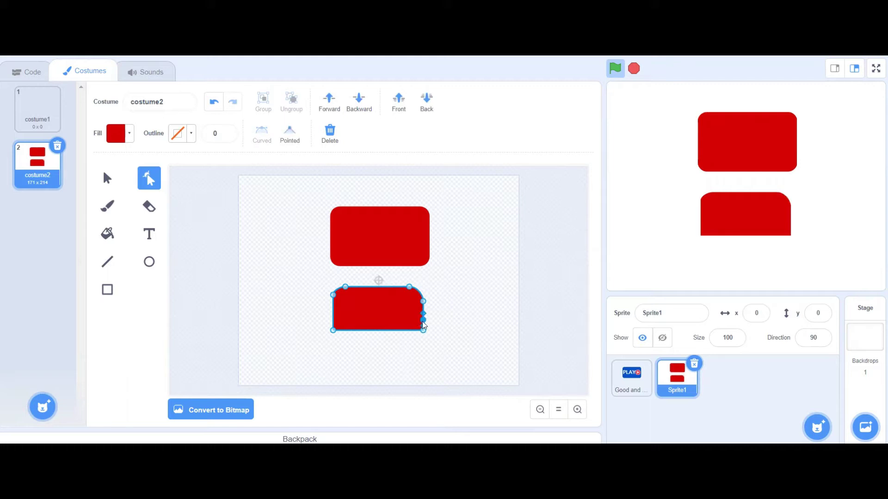
left_click(412, 330)
left_click(423, 330)
key("Delete")
- Round the lower-left corner of the lower red rectangle the same way, and shift its bottom edge point slightly toward the corner
left_click(346, 330)
left_click(333, 315)
left_click(334, 330)
key("Delete")
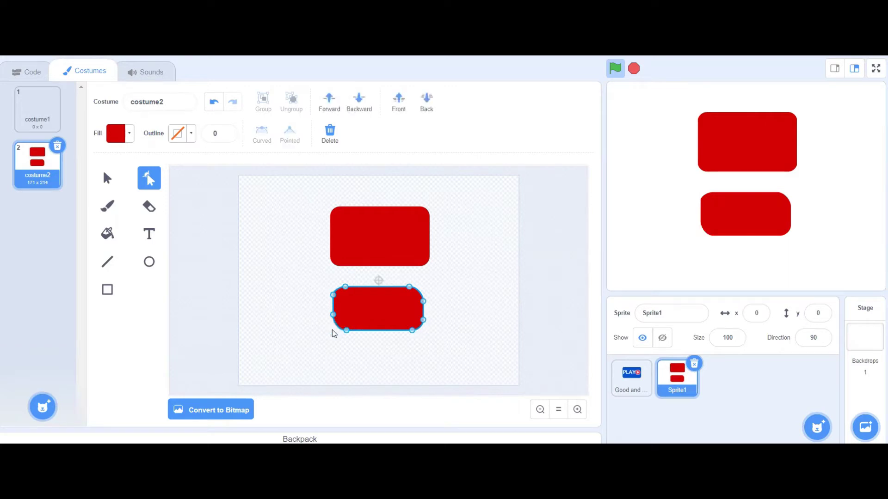
left_click_drag(346, 331, 341, 331)
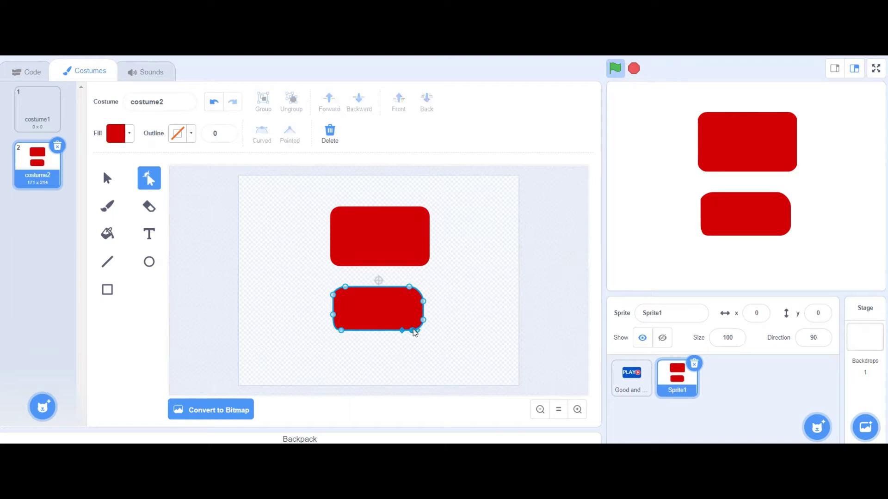
left_click(365, 379)
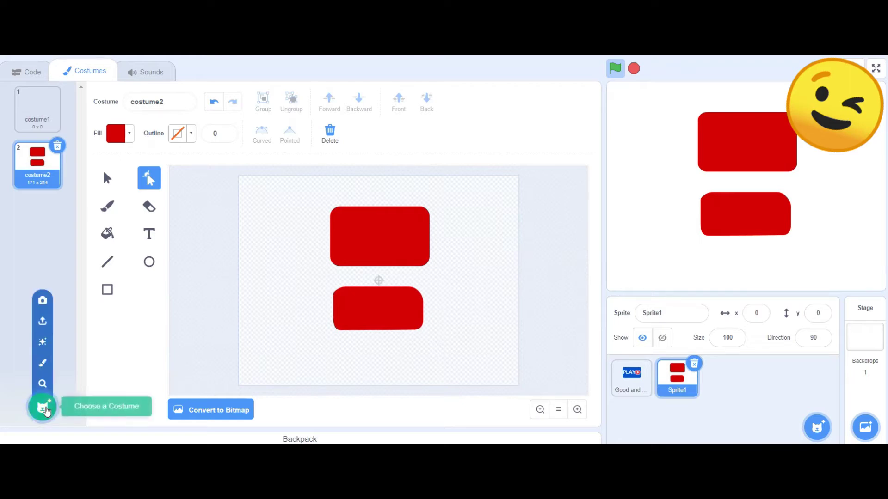
- Search the costume library for "button" and add the Button3-a costume
left_click(43, 407)
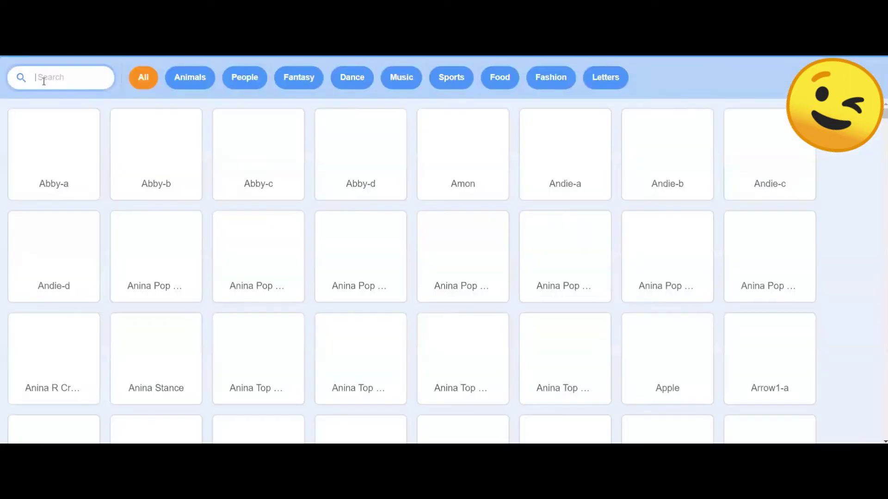
type("button")
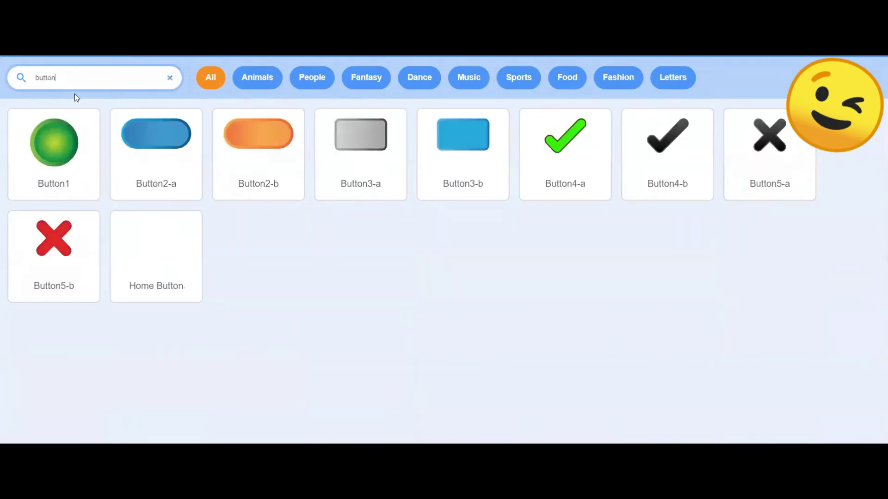
left_click(363, 154)
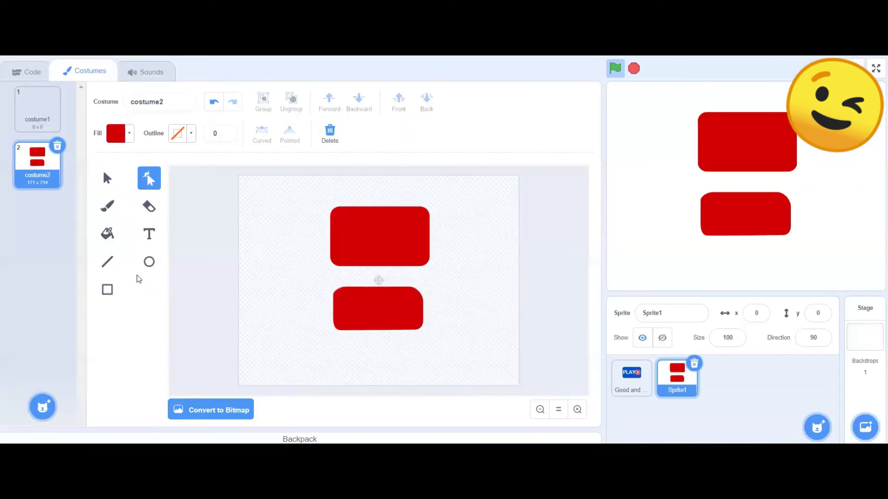
- Remove the lighter grey inner shape from the Button3-a costume, keeping only the dark gradient shape
key("ctrl+a")
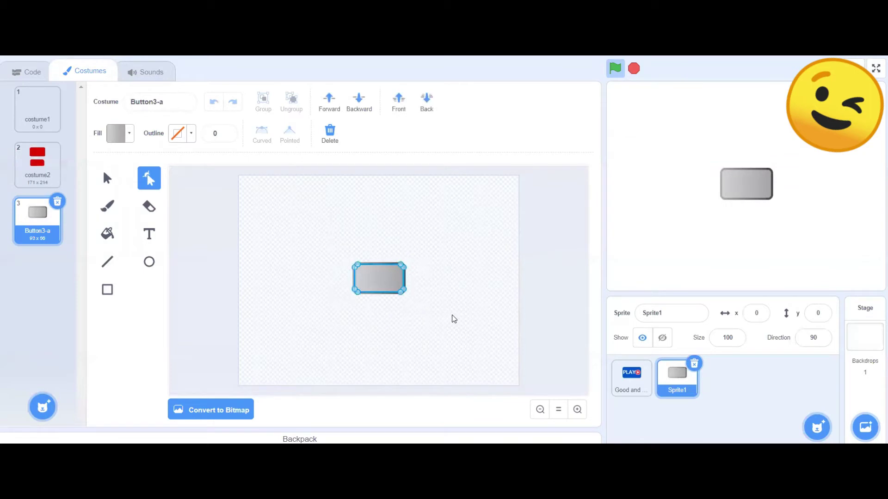
key("ctrl+v")
left_click(377, 270)
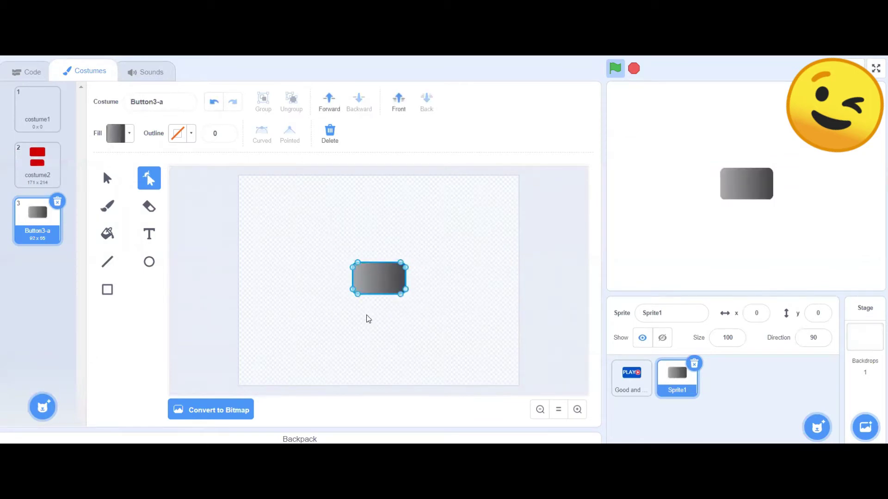
- Look at the fill colour options of the dark gradient button shape
left_click(577, 409)
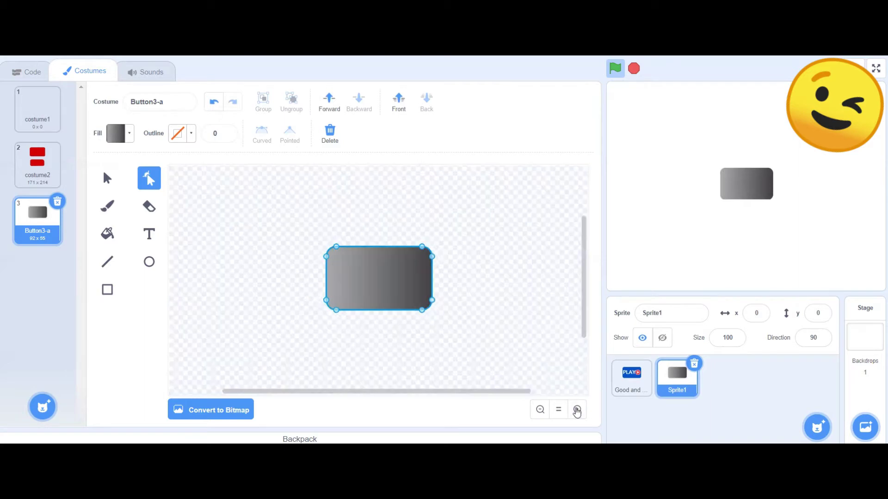
left_click(577, 409)
left_click(491, 303)
left_click(416, 288)
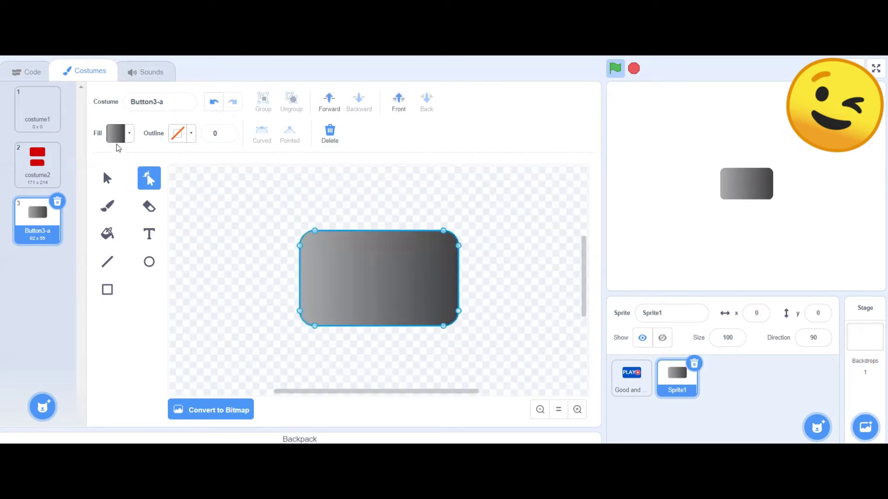
left_click(116, 134)
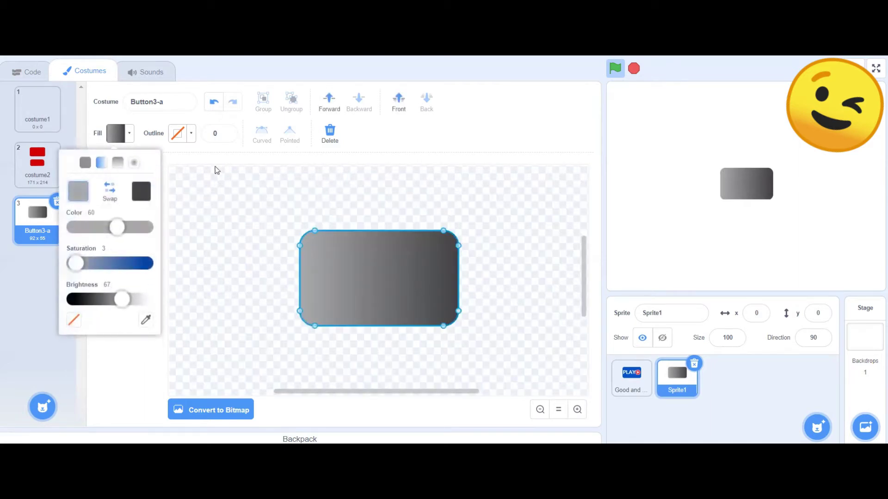
left_click(249, 171)
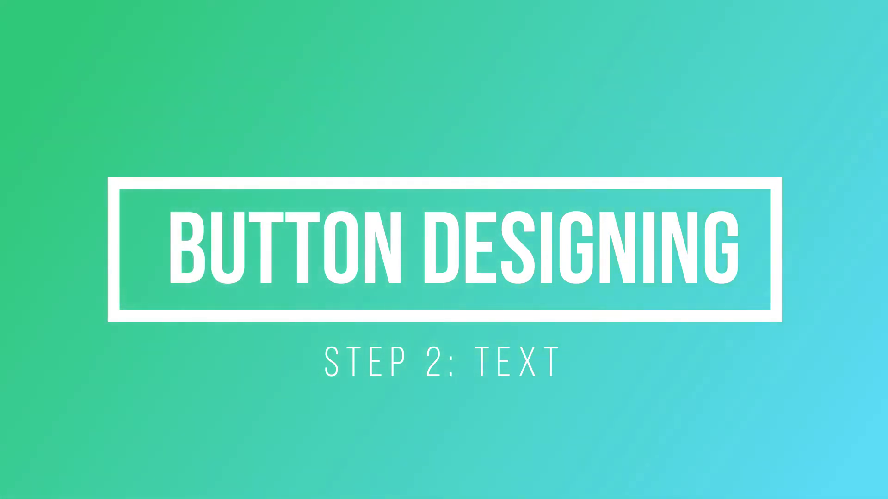
- Add the text PLAY in capital letters to the red button and centre it on the shape
left_click(162, 241)
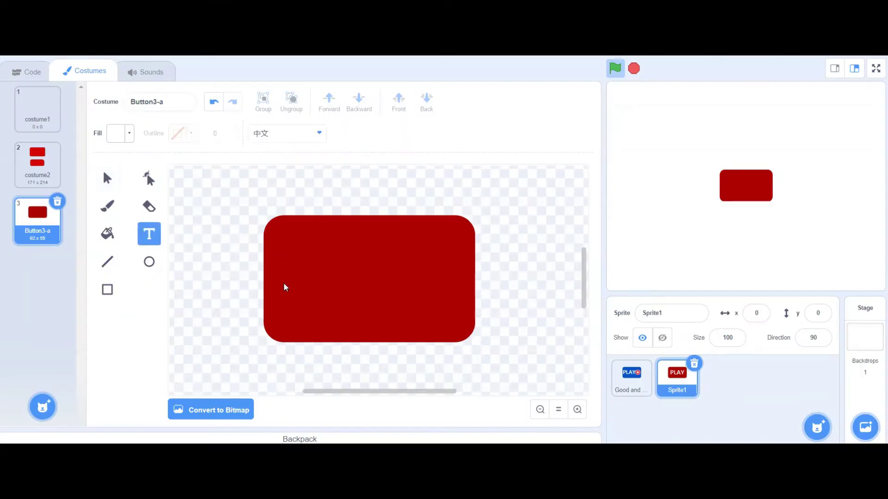
right_click(283, 287)
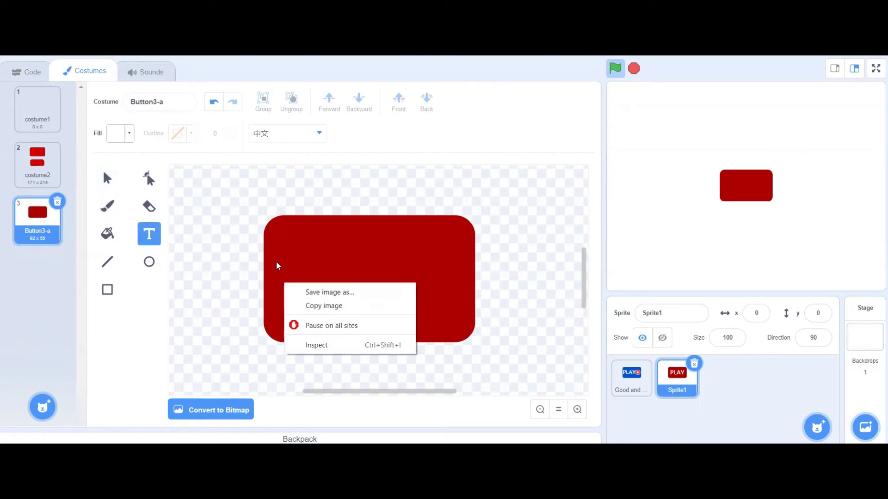
left_click(277, 265)
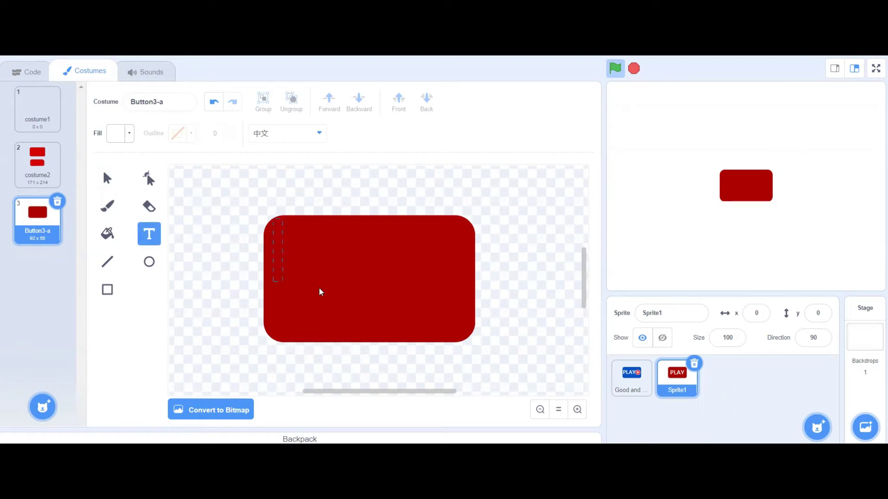
type("play")
key("BackSpace")
key("BackSpace")
key("BackSpace")
key("BackSpace")
type("PLAY")
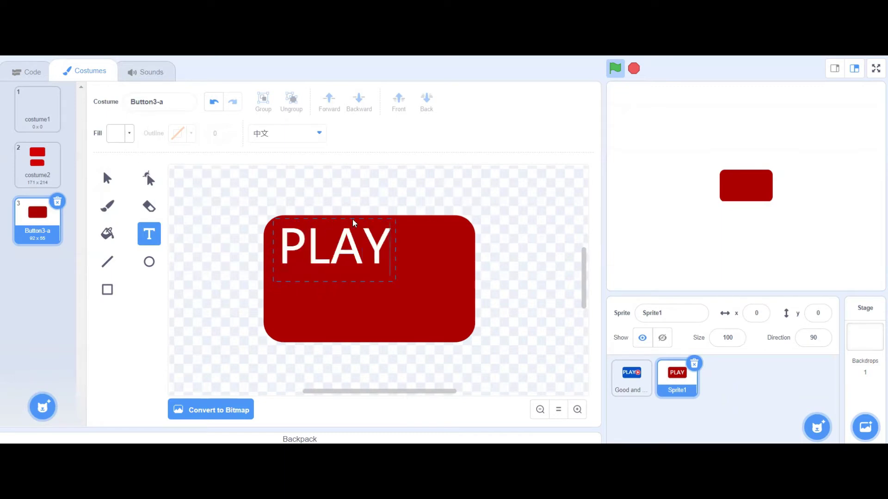
left_click(521, 282)
left_click_drag(366, 253, 401, 284)
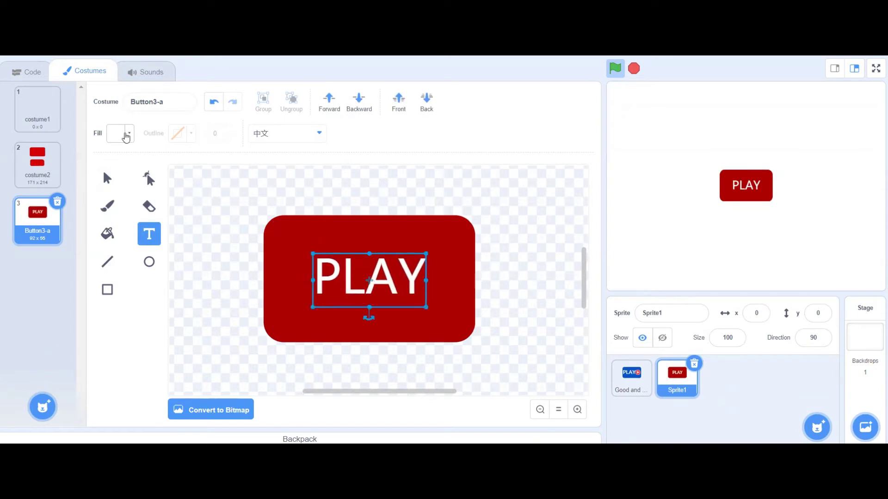
- Set the fill brightness of the PLAY text to 100
left_click(123, 134)
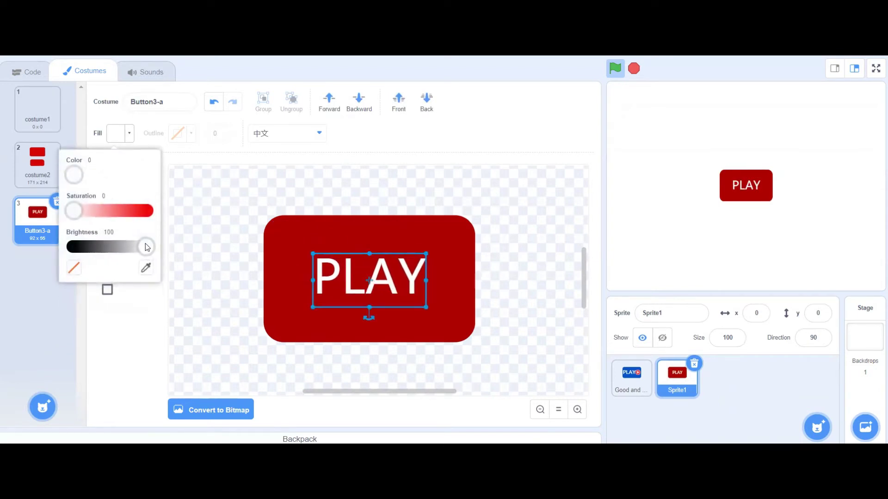
left_click_drag(146, 247, 240, 248)
left_click(319, 264)
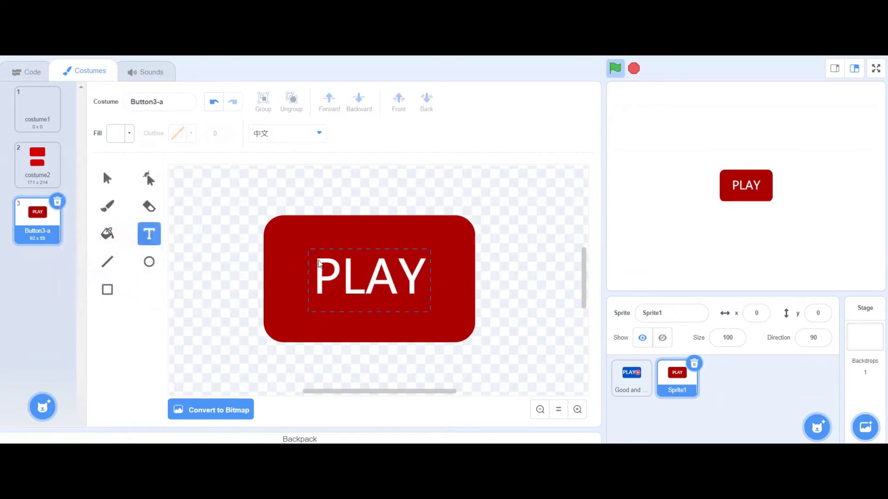
- Enlarge the PLAY text to nearly the button's width and reposition it on the red shape
left_click(491, 276)
left_click_drag(424, 255, 459, 237)
left_click_drag(314, 307, 279, 323)
left_click_drag(362, 282, 363, 286)
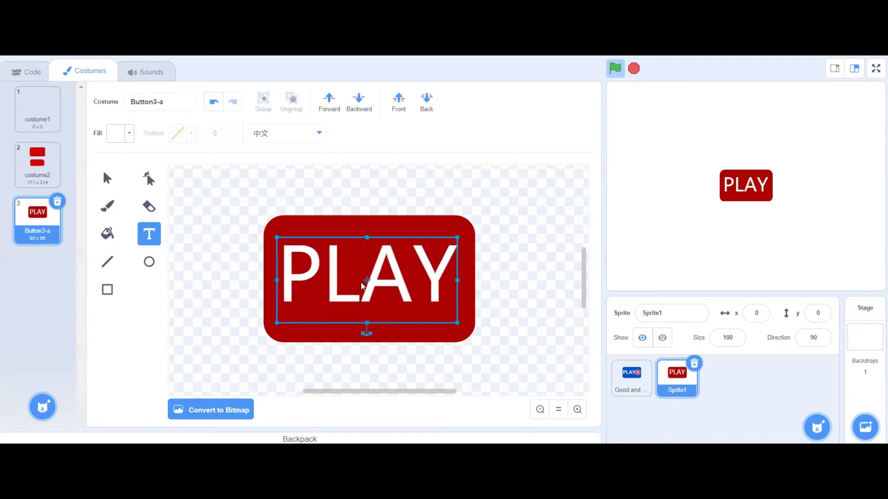
- Review the fonts available for the PLAY text
left_click(293, 138)
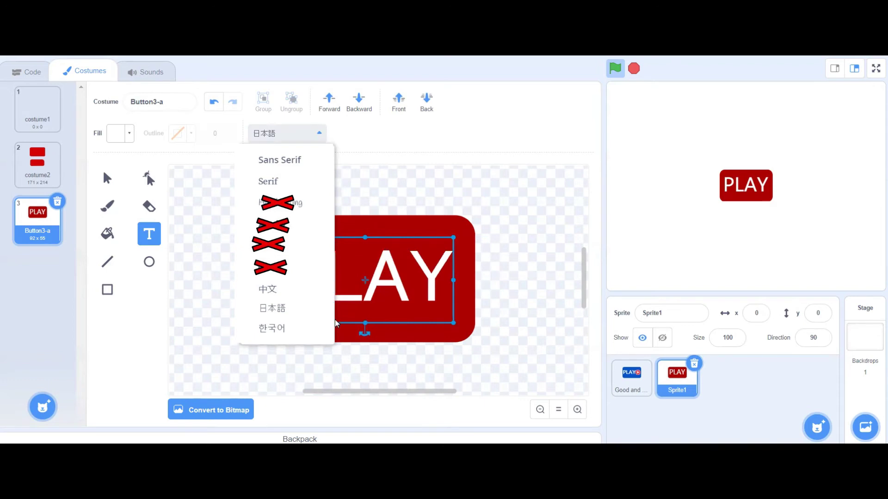
left_click(368, 280)
left_click(384, 185)
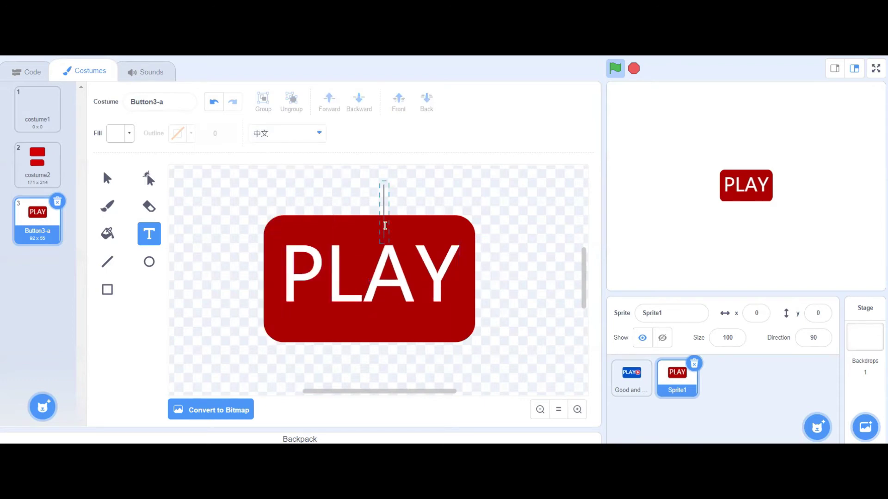
- Nudge the red button background slightly downward behind the PLAY text
left_click(105, 181)
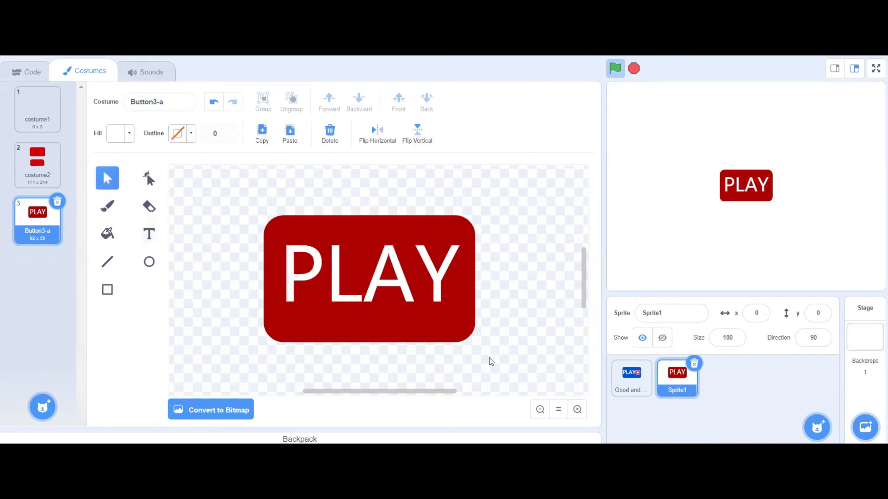
left_click(442, 323)
left_click(577, 307)
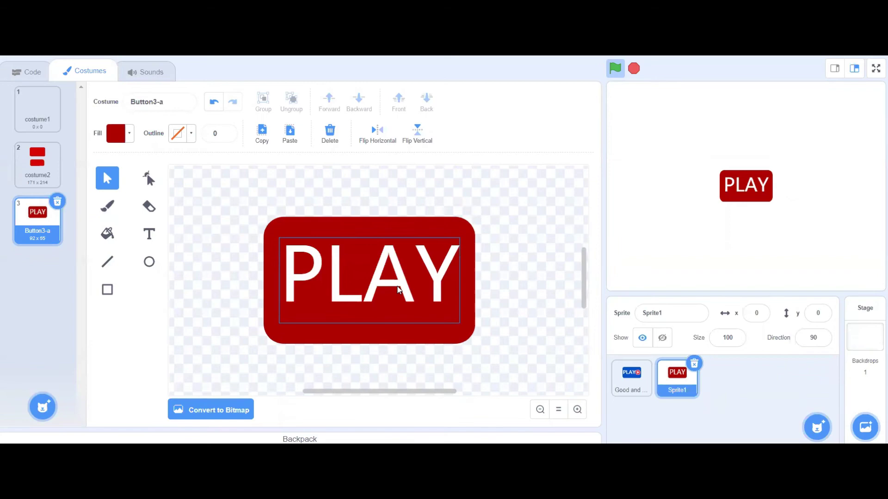
- Shrink the PLAY text and move it to the left edge of the red button, leaving room beside it
left_click(398, 290)
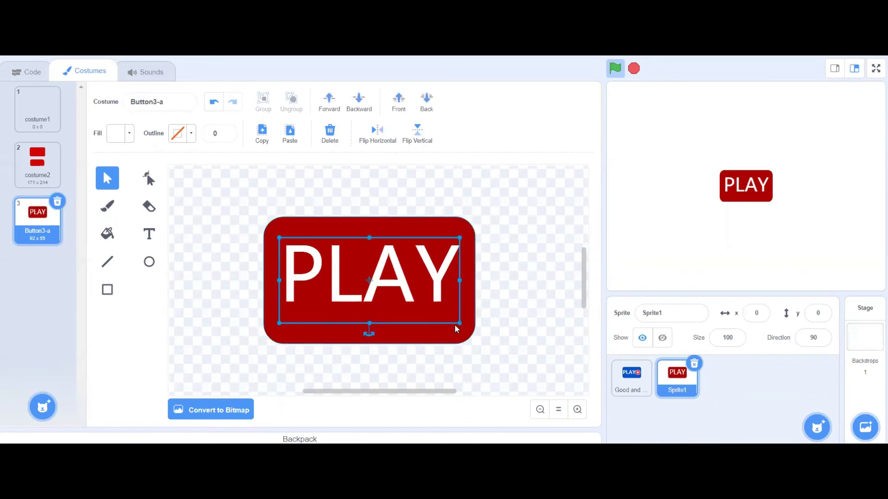
left_click_drag(459, 324, 418, 315)
key("Left")
key("Left")
key("Left")
key("Left")
key("Left")
key("Left")
key("Left")
key("Left")
key("Left")
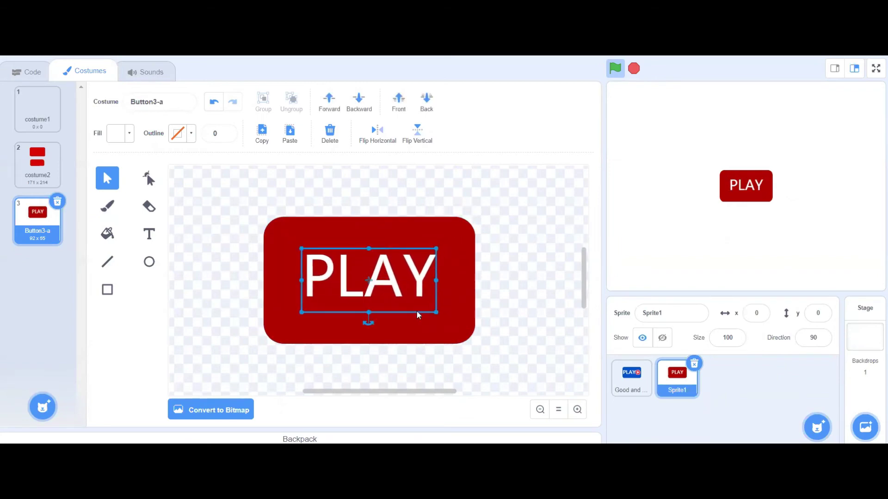
key("Left")
key("Left")
key("Left")
key("Left")
key("Left")
key("Left")
key("Left")
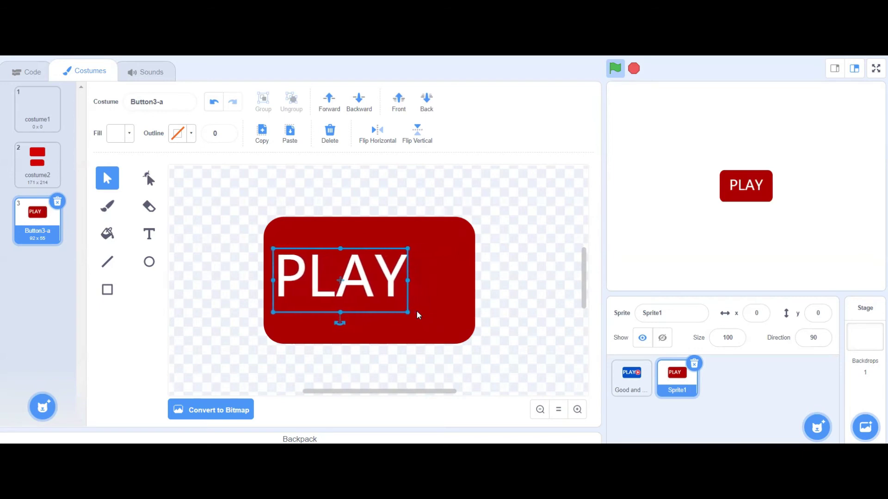
key("Left")
key("Left")
key("Left")
key("Left")
key("Left")
key("Left")
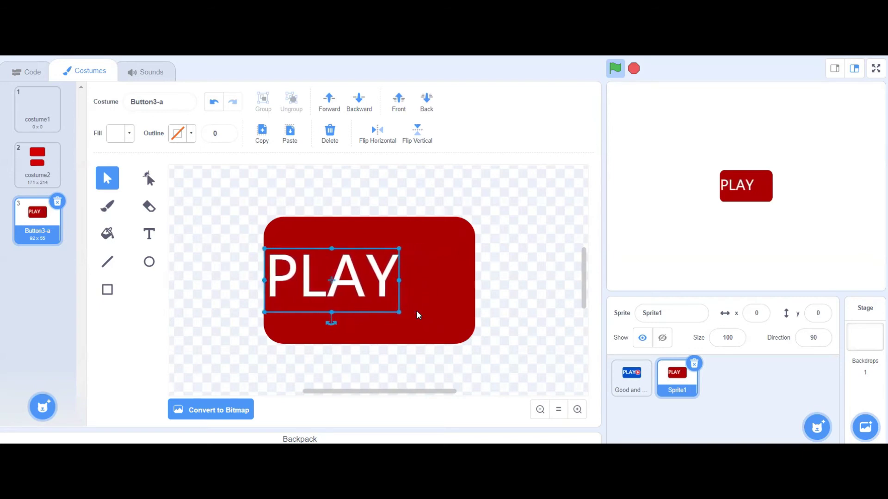
left_click(215, 268)
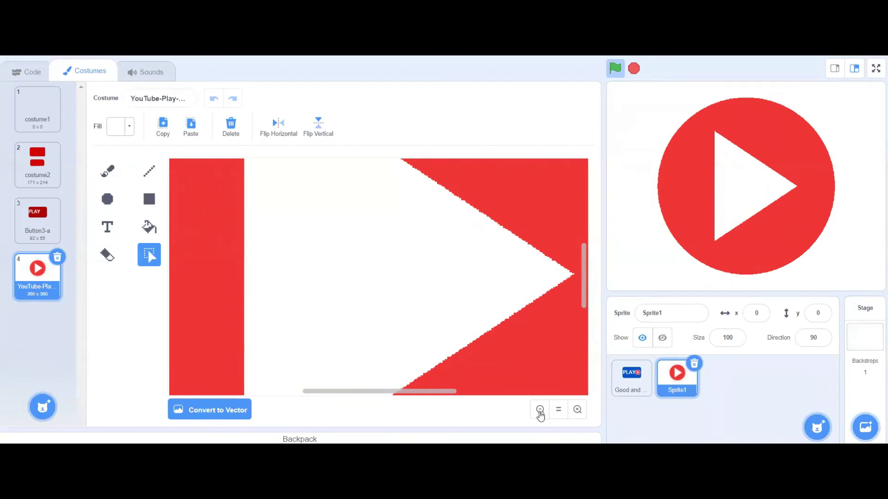
- Convert the YouTube-Play costume to vector, and copy its play icon into the Button3-a costume
left_click(232, 412)
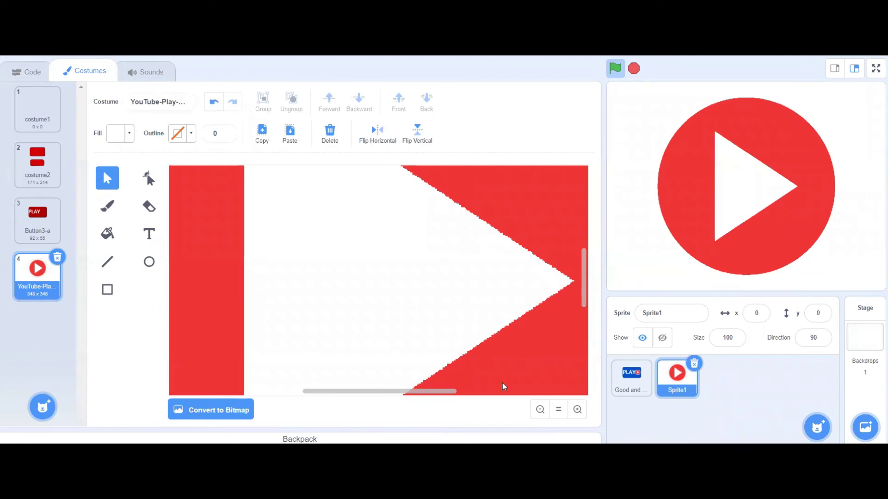
left_click(550, 414)
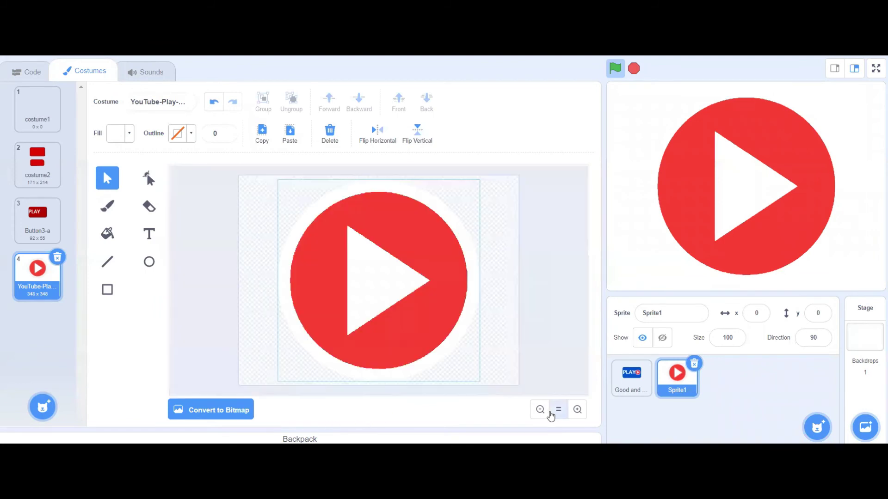
left_click(461, 314)
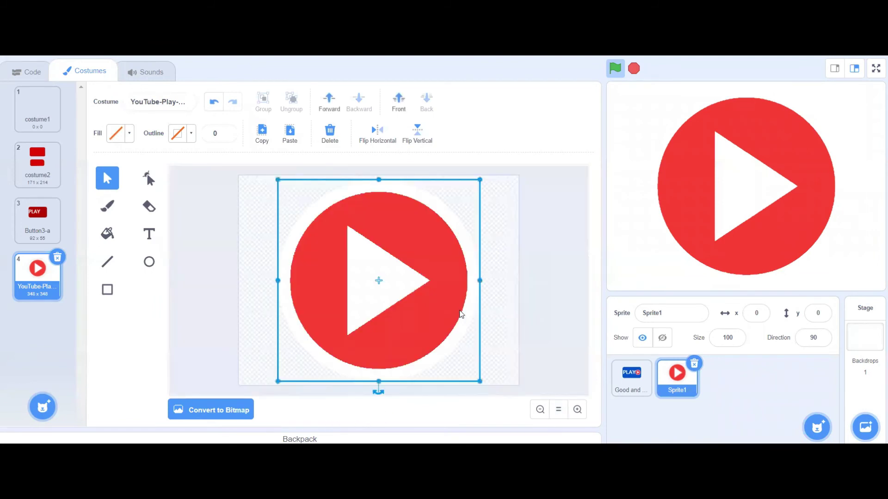
key("ctrl+c")
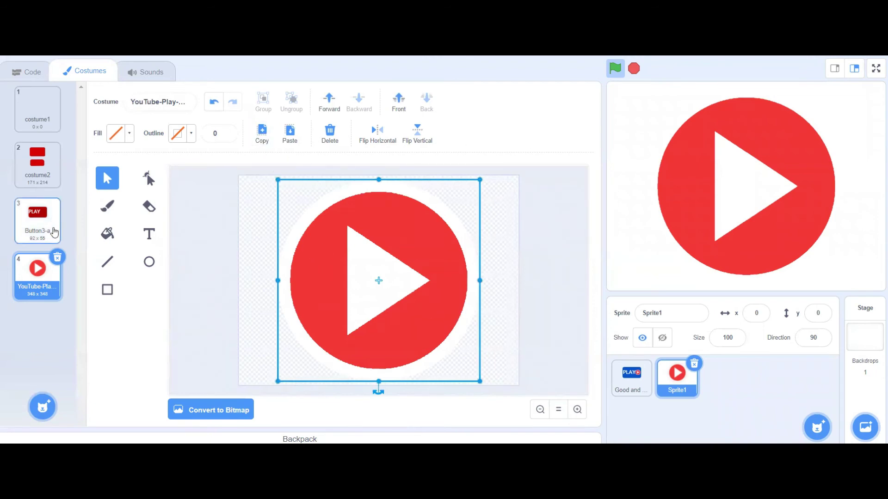
left_click(40, 226)
key("ctrl+v")
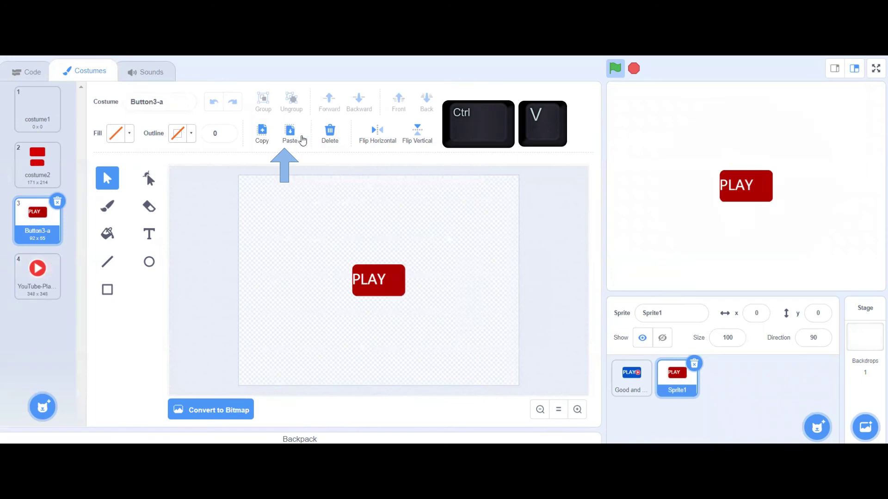
- Shrink the pasted play icon to about the size of the red PLAY button in the Button3-a costume
left_click_drag(481, 178, 437, 283)
left_click(578, 409)
left_click(578, 409)
left_click_drag(370, 392, 359, 322)
left_click_drag(523, 364, 416, 281)
left_click_drag(347, 282, 359, 224)
left_click_drag(581, 329, 578, 283)
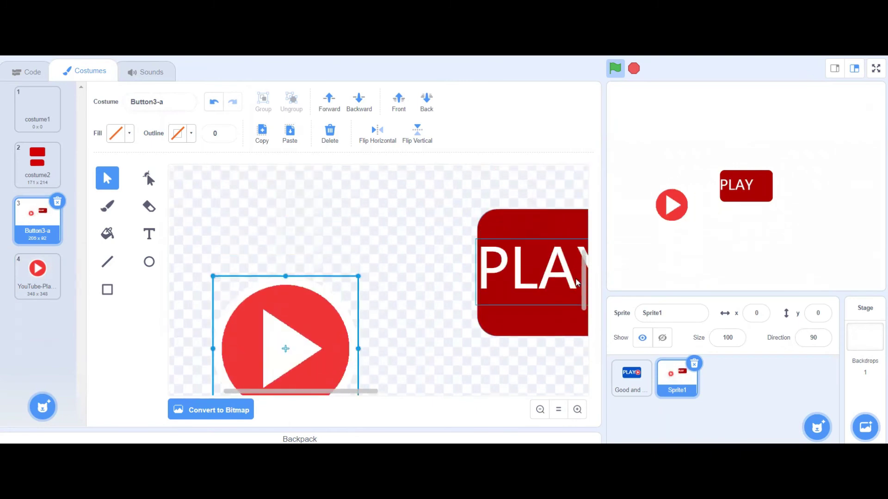
- Move the play icon onto the middle of the red button and shrink it to fit within the button's height
left_click_drag(307, 333, 497, 278)
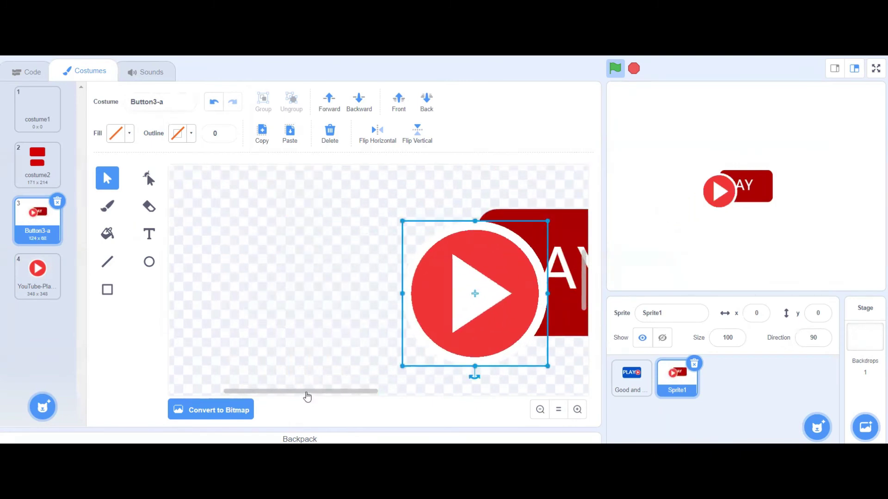
left_click_drag(307, 392, 375, 392)
left_click_drag(262, 334, 468, 312)
left_click_drag(551, 199, 453, 243)
left_click_drag(468, 299, 487, 321)
left_click_drag(443, 269, 375, 264)
- Nudge the play icon right until it sits beside the PLAY text, just inside the red button's right edge
key("Right")
key("Right")
key("Right")
key("Right")
key("Right")
key("Right")
key("Right")
key("Right")
key("Right")
key("Right")
key("Right")
key("Right")
key("Right")
key("Right")
key("Right")
key("Right")
key("Right")
key("Right")
key("Right")
key("Right")
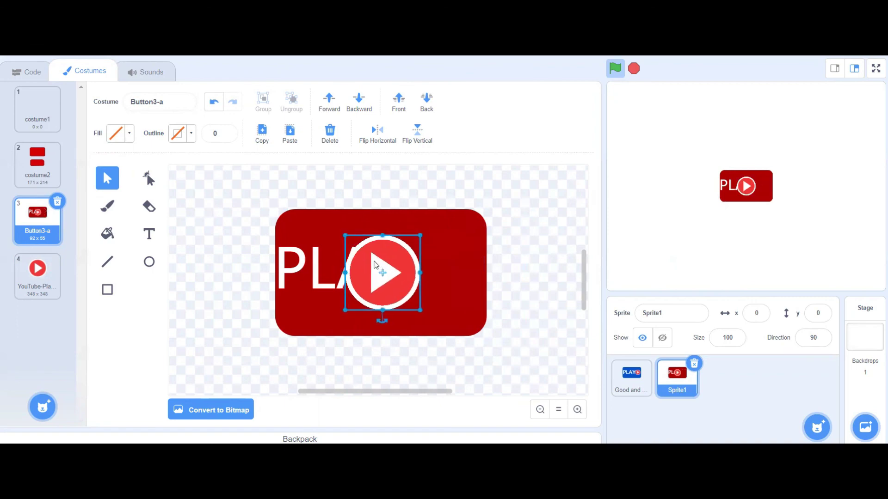
key("Right")
key("Right")
key("Right")
key("Right")
key("Right")
key("Right")
key("Right")
key("Right")
key("Right")
key("Right")
key("Right")
key("Right")
key("Right")
key("Right")
key("Right")
key("Right")
key("Right")
key("Right")
key("Right")
key("Right")
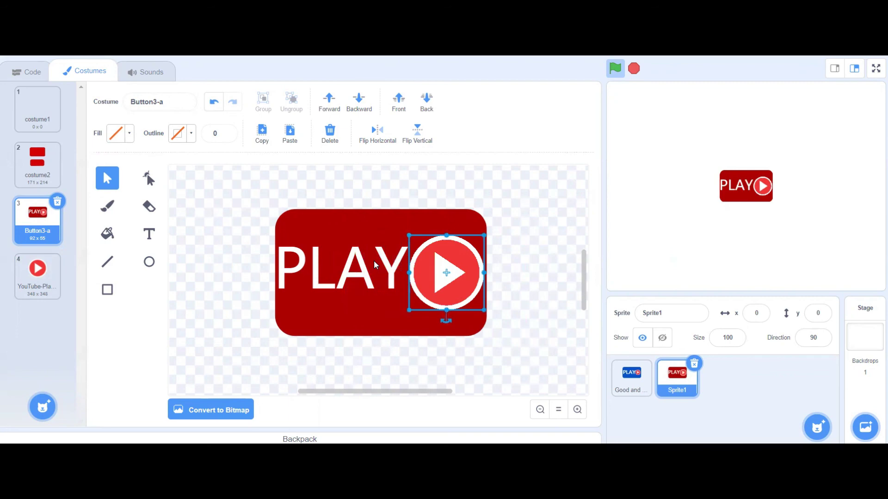
key("Right")
- Reposition the PLAY text slightly in from the red button's left edge, close beside the play icon
left_click_drag(355, 257, 395, 258)
key("Left")
key("Left")
key("Left")
key("Left")
key("Left")
key("Left")
key("Left")
key("Left")
key("Left")
key("Left")
key("Left")
key("Left")
key("Left")
key("Left")
key("Left")
key("Left")
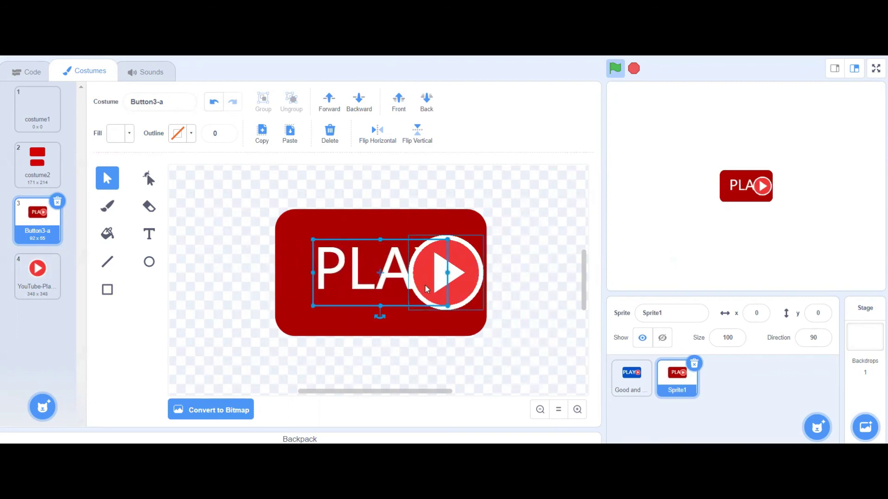
key("Left")
key("Left")
key("Left")
key("Left")
key("Left")
key("Left")
key("Left")
key("Left")
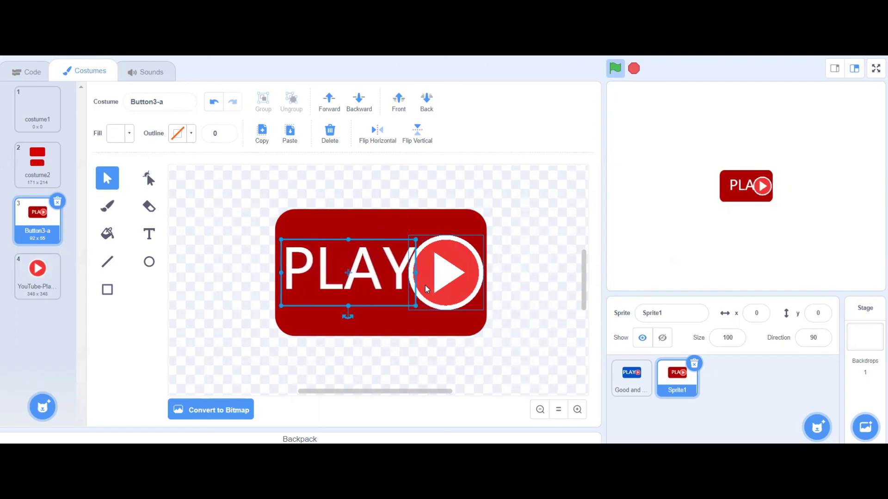